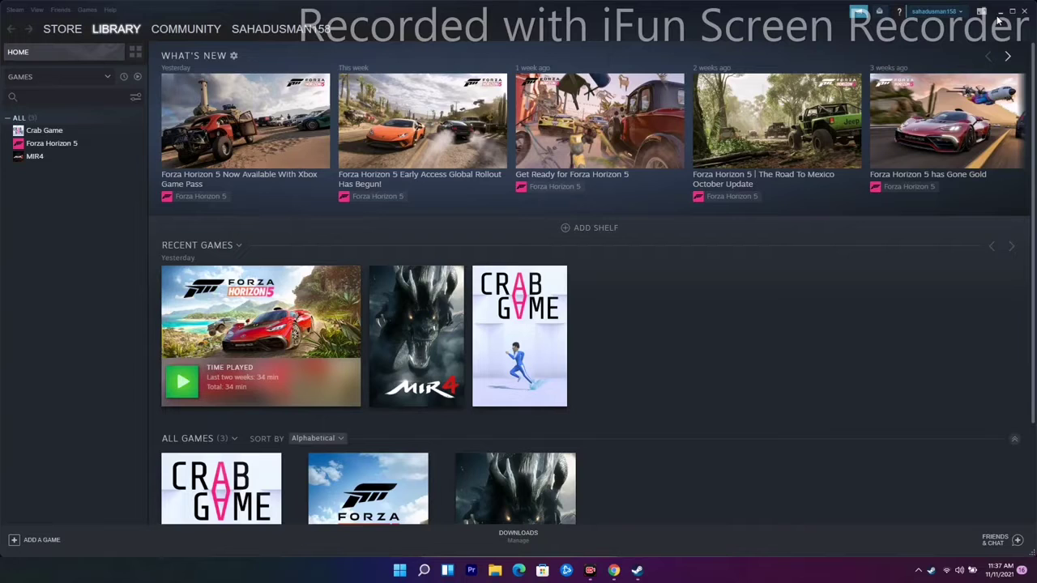
click(999, 12)
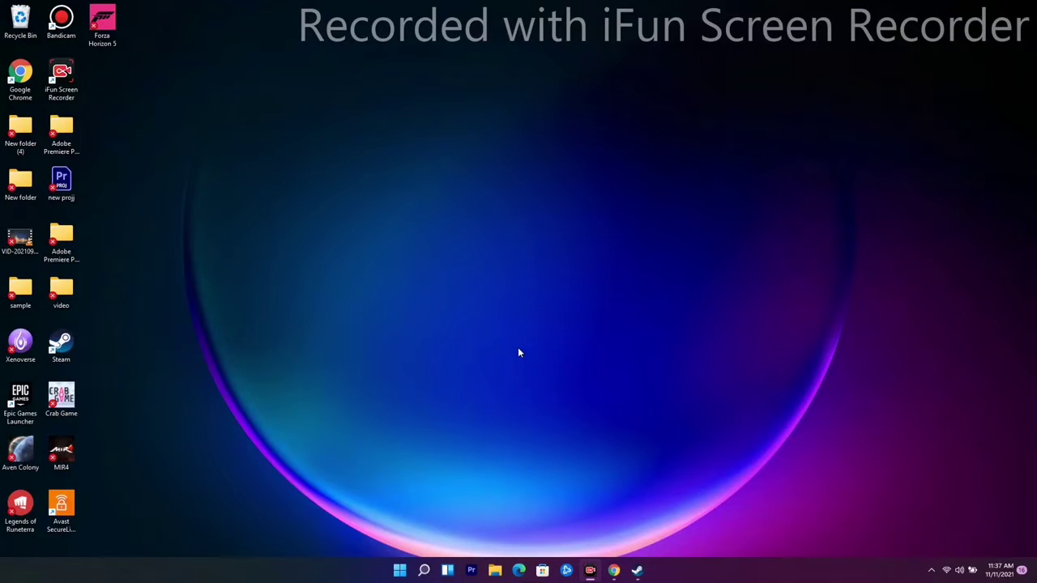
click(637, 570)
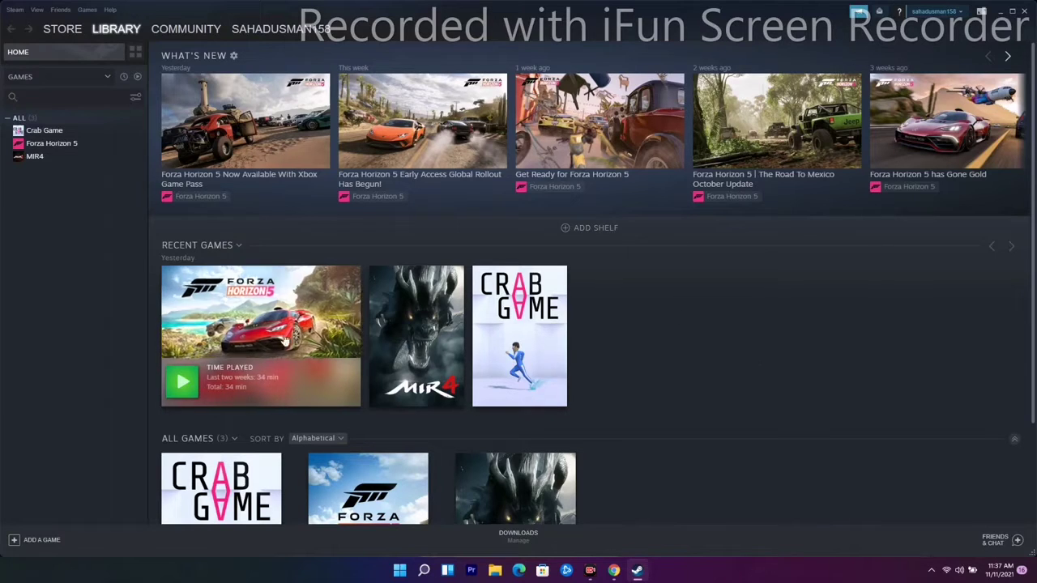
click(998, 11)
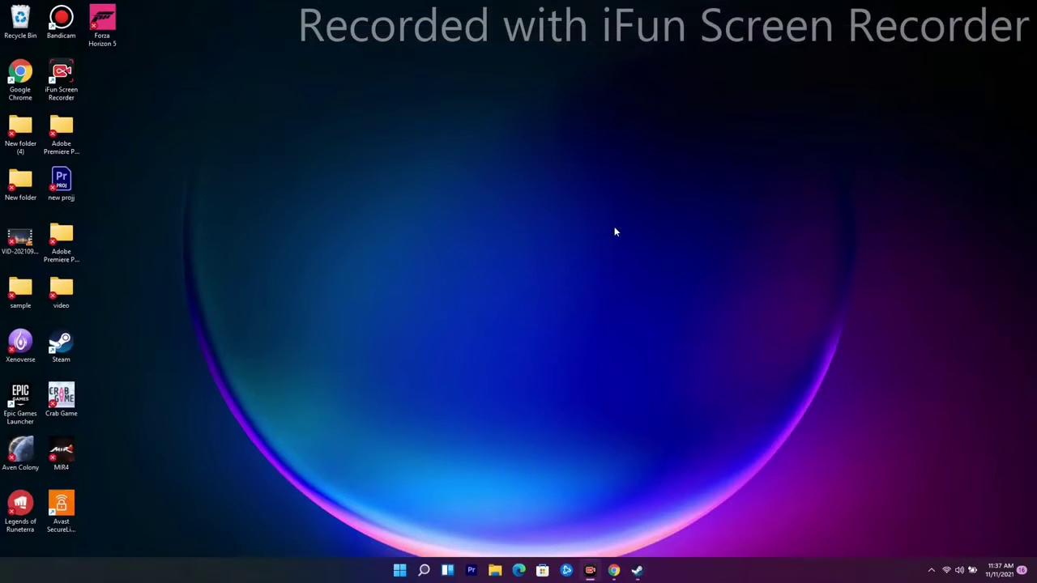
click(637, 570)
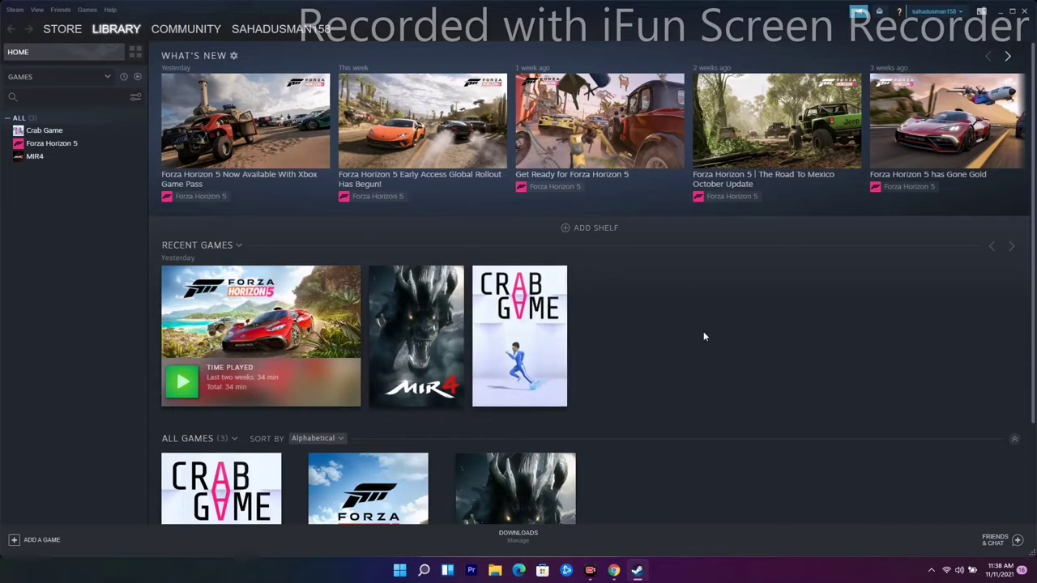
Review the general controller configuration support options in Steam's settings, and close the settings
click(14, 10)
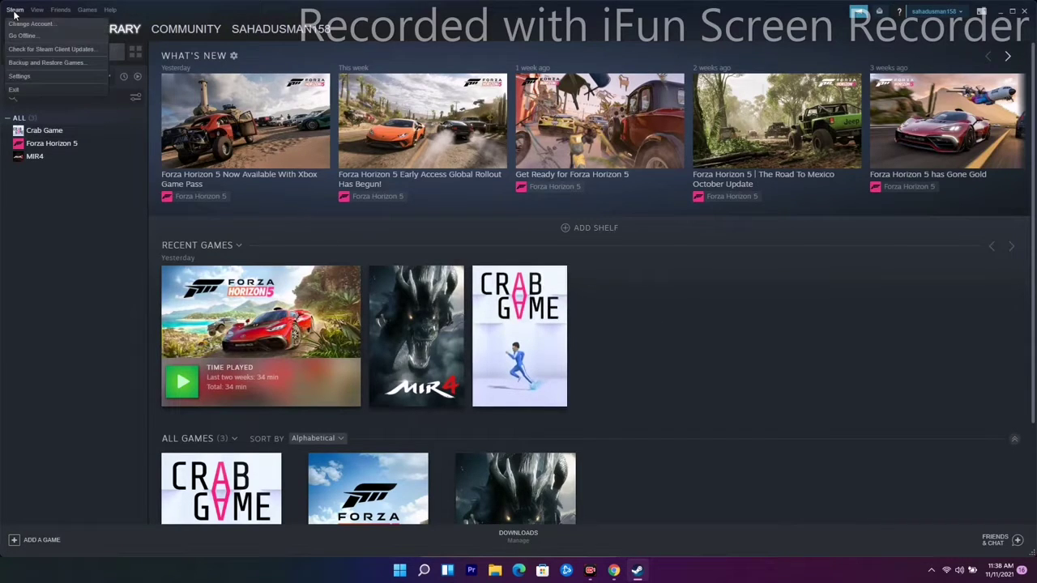
click(31, 77)
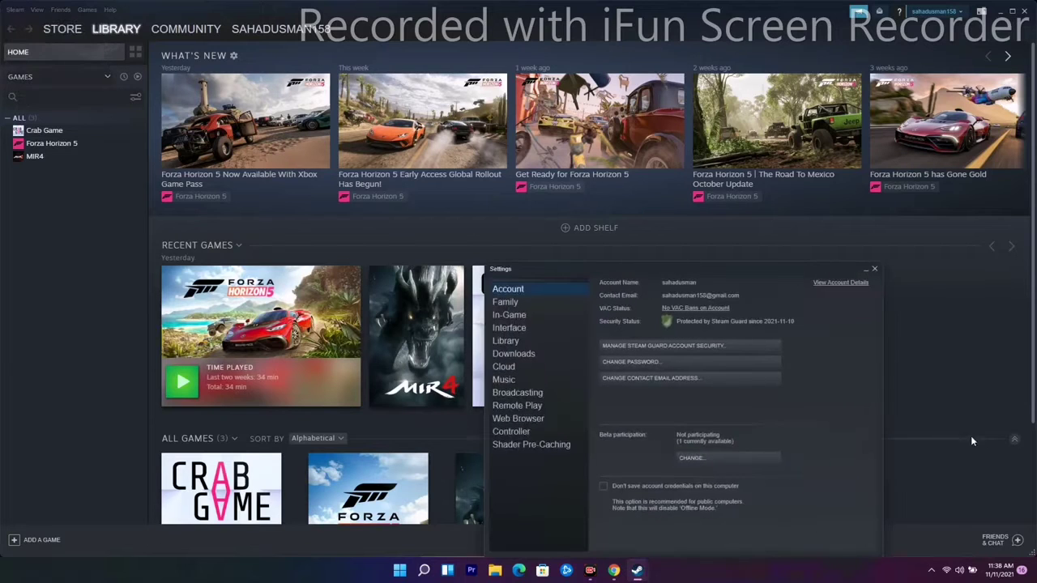
click(512, 431)
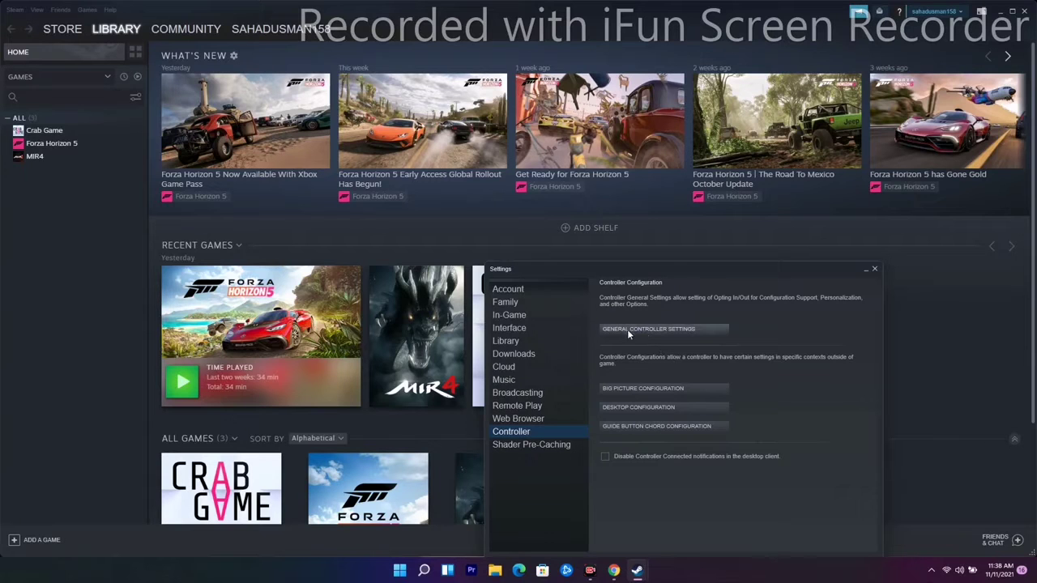
click(658, 329)
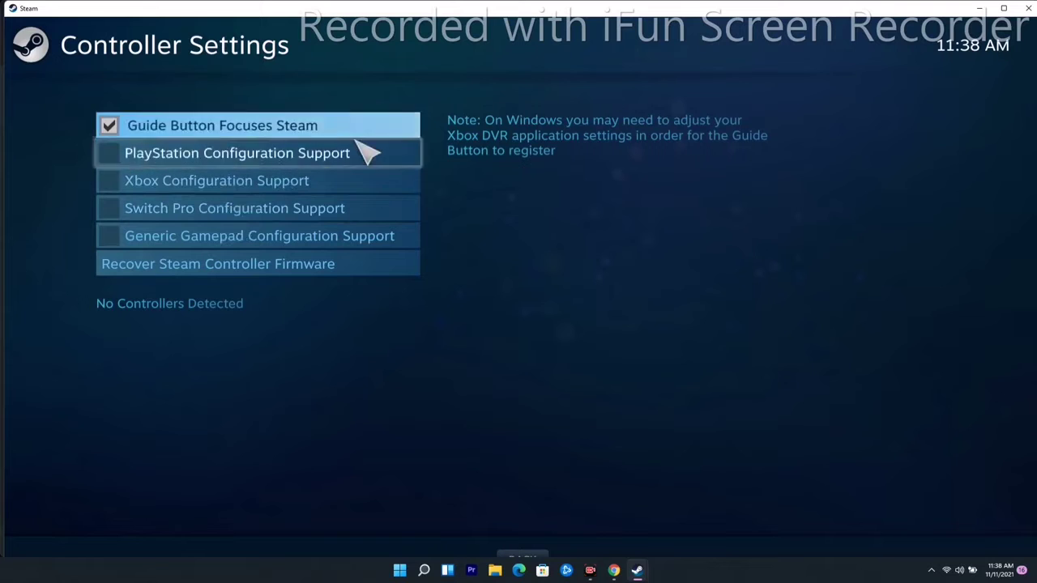
key(Escape)
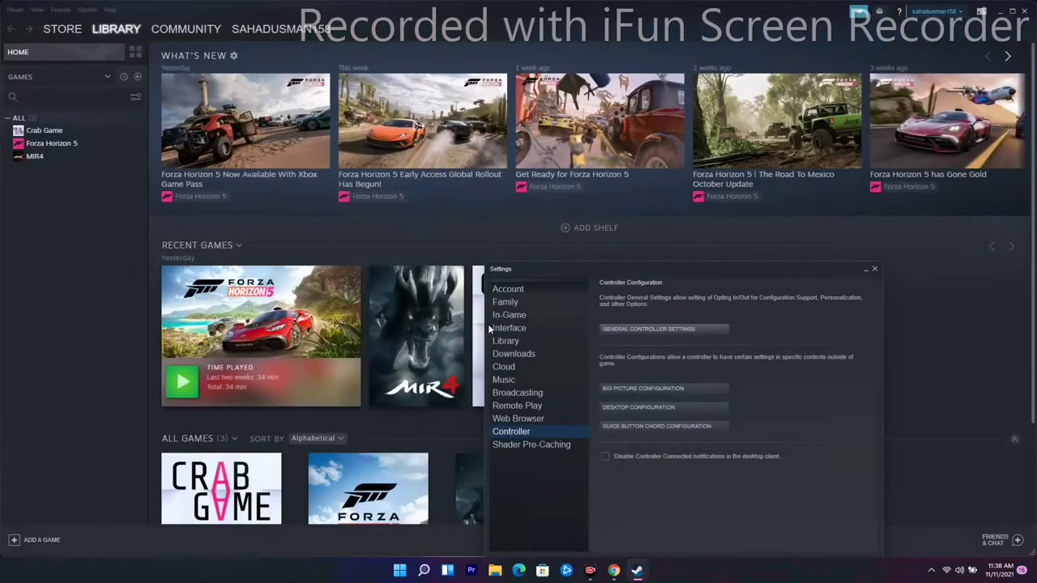
click(873, 268)
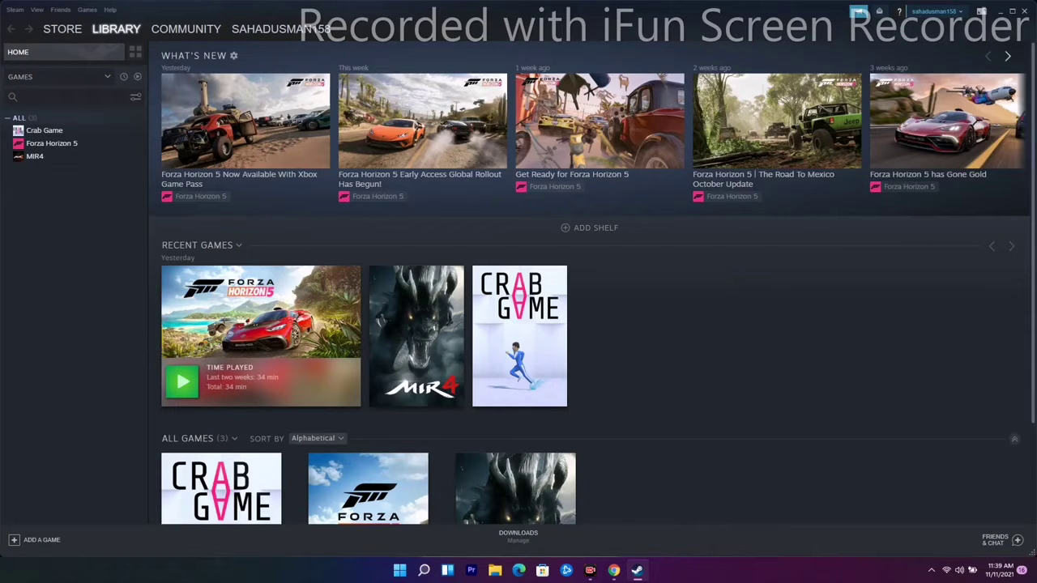
click(930, 570)
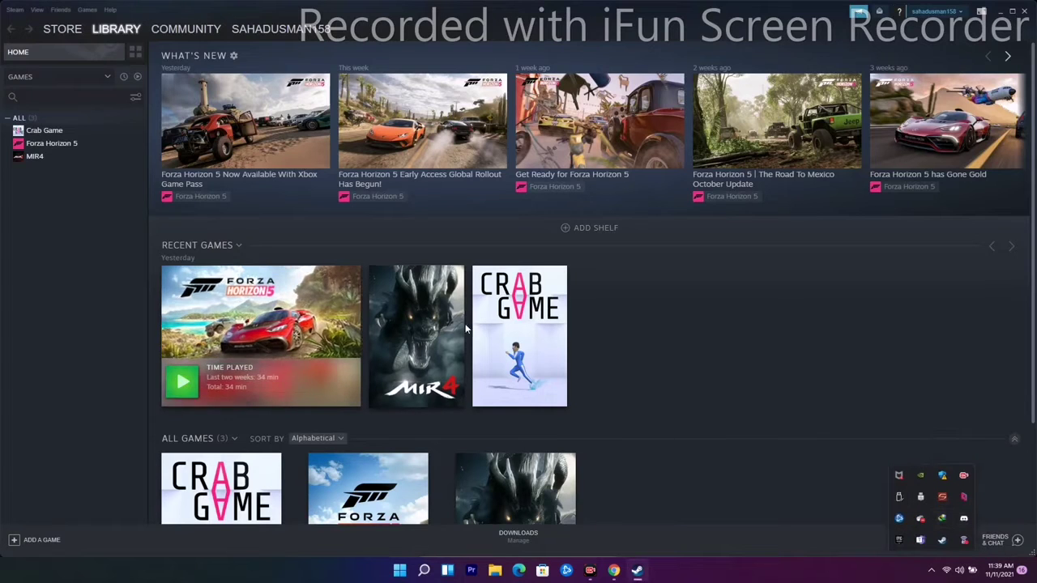
click(751, 315)
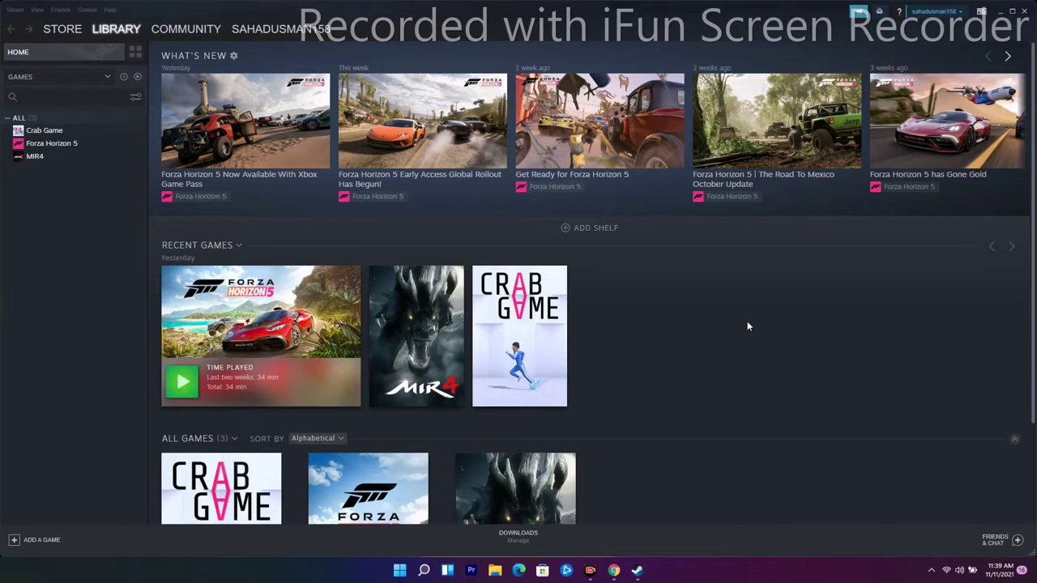
Open the properties of Forza Horizon 5 and set its controller override to Disable Steam Input
right_click(104, 149)
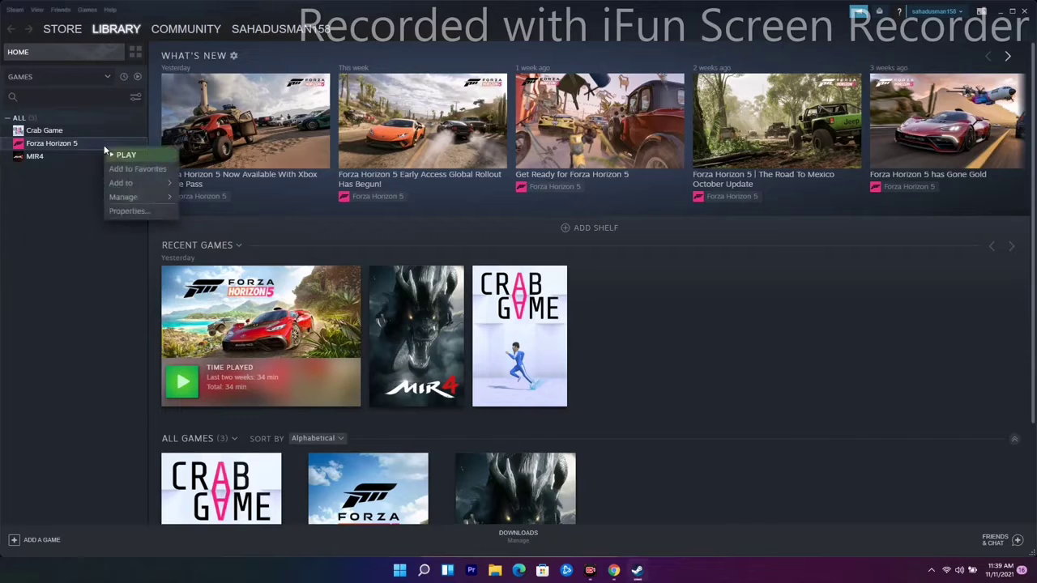
click(140, 214)
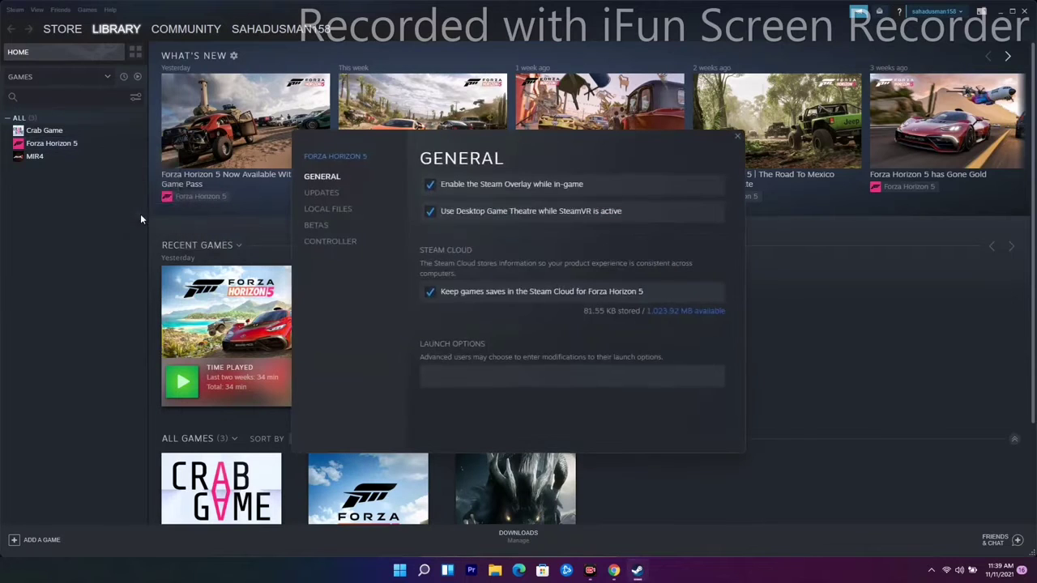
click(477, 186)
click(477, 186)
click(341, 240)
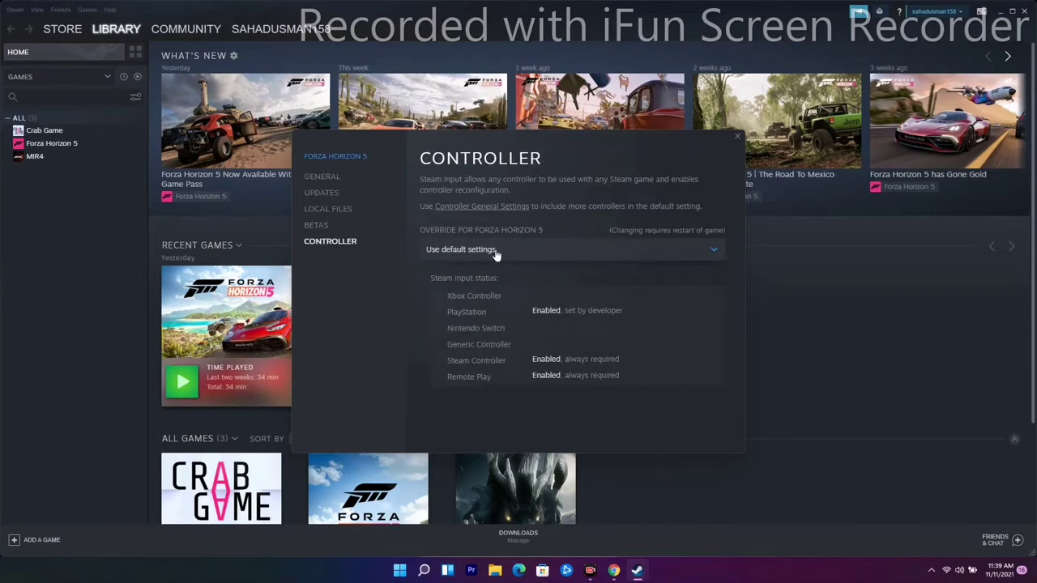
click(538, 249)
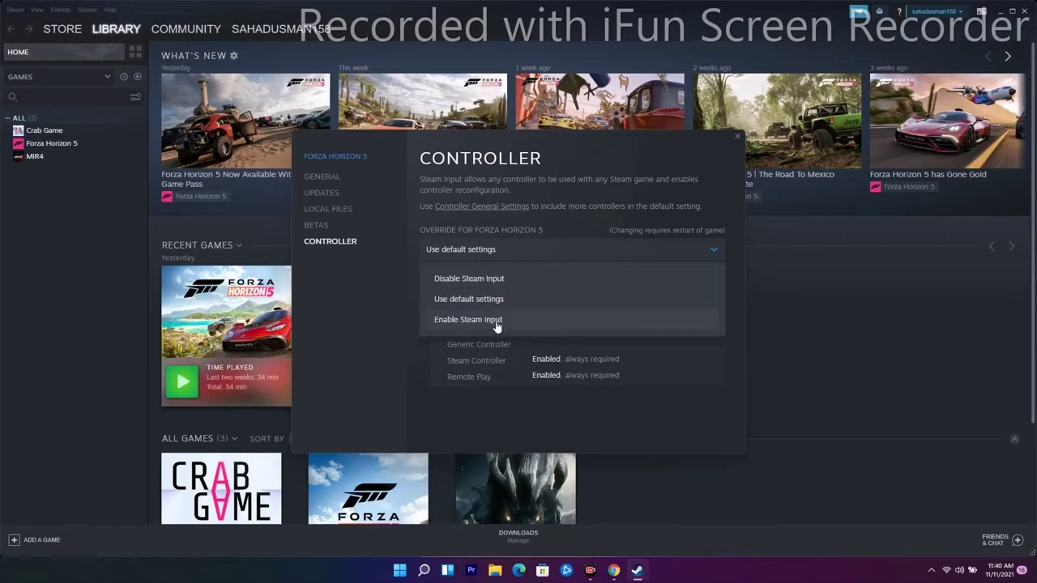
click(475, 279)
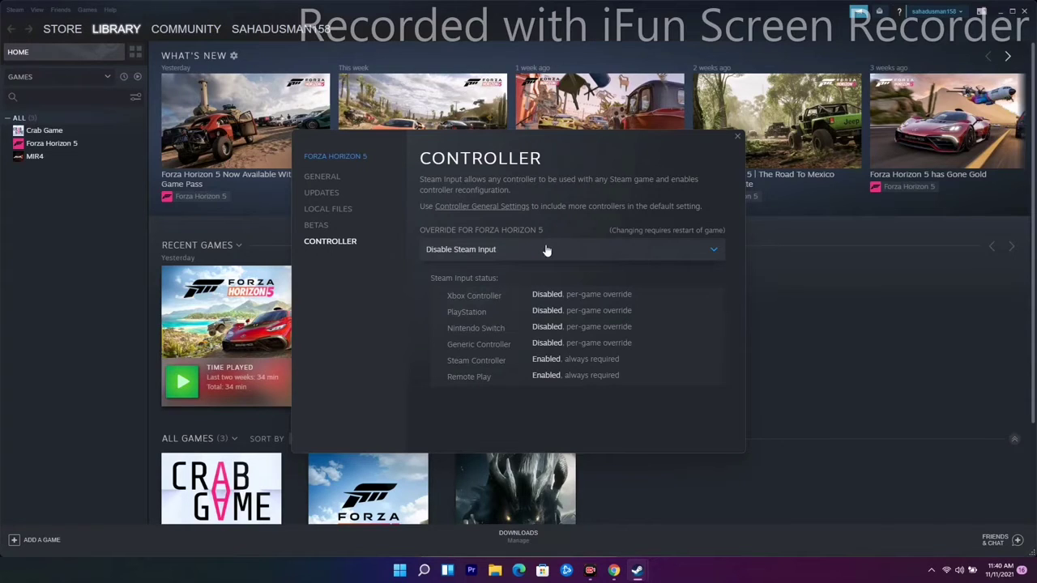
Set the controller override for Forza Horizon 5 to Enable Steam Input and close the game's properties
click(501, 254)
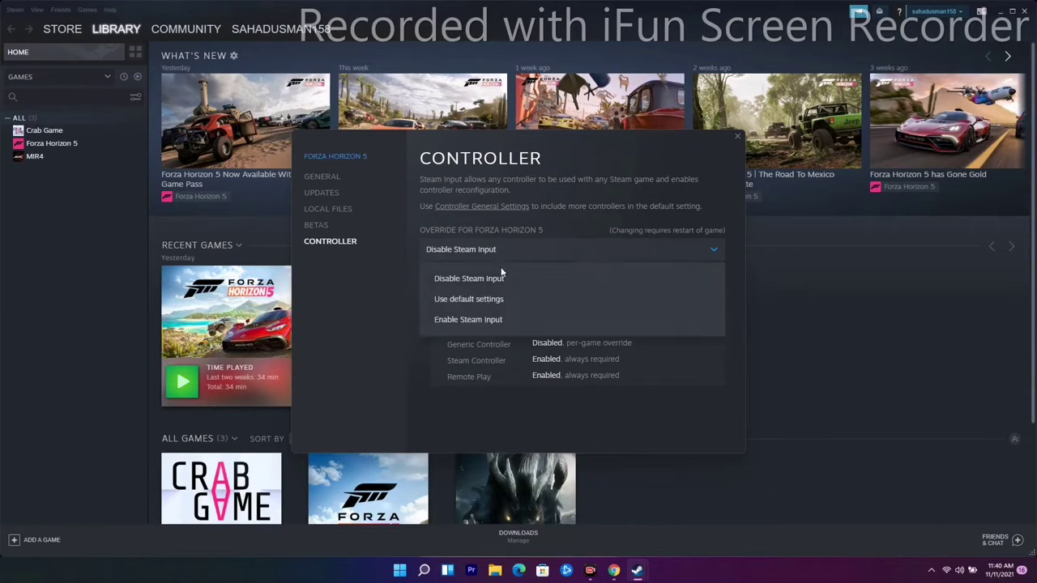
click(468, 320)
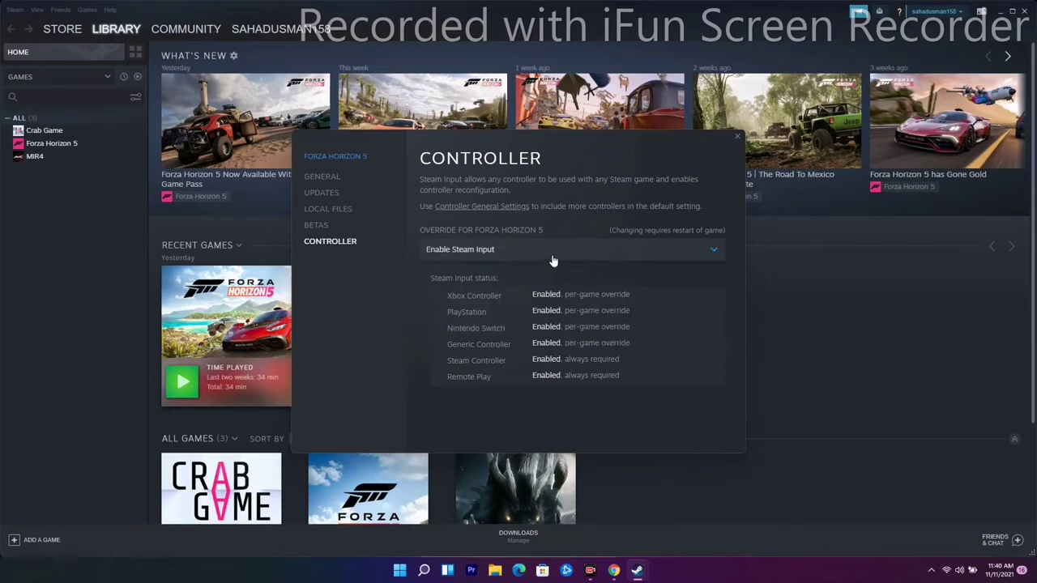
click(736, 139)
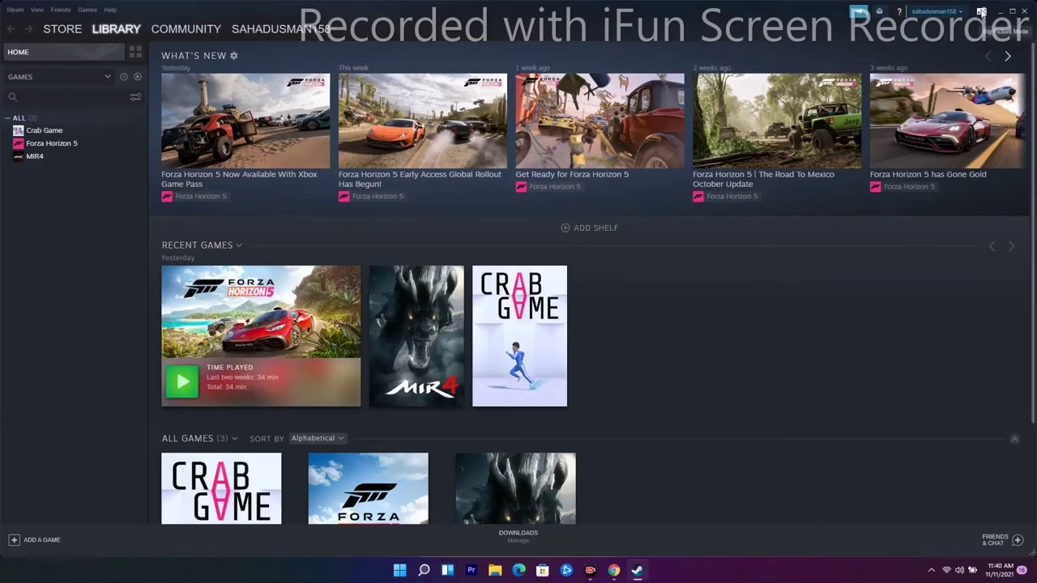
Enter Big Picture Mode and open the Manage Game options of Forza Horizon 5 from the library
click(981, 11)
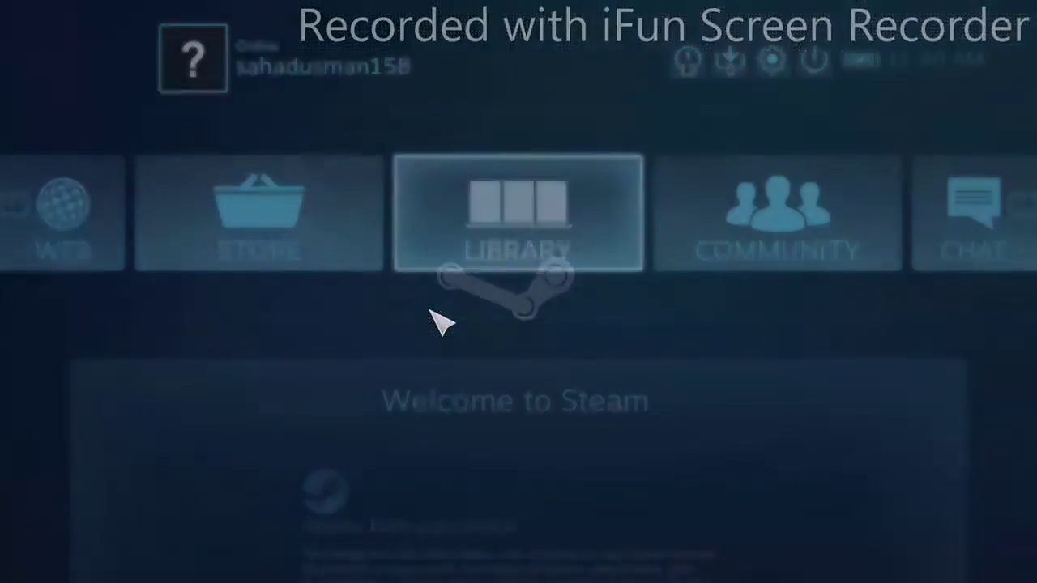
click(507, 244)
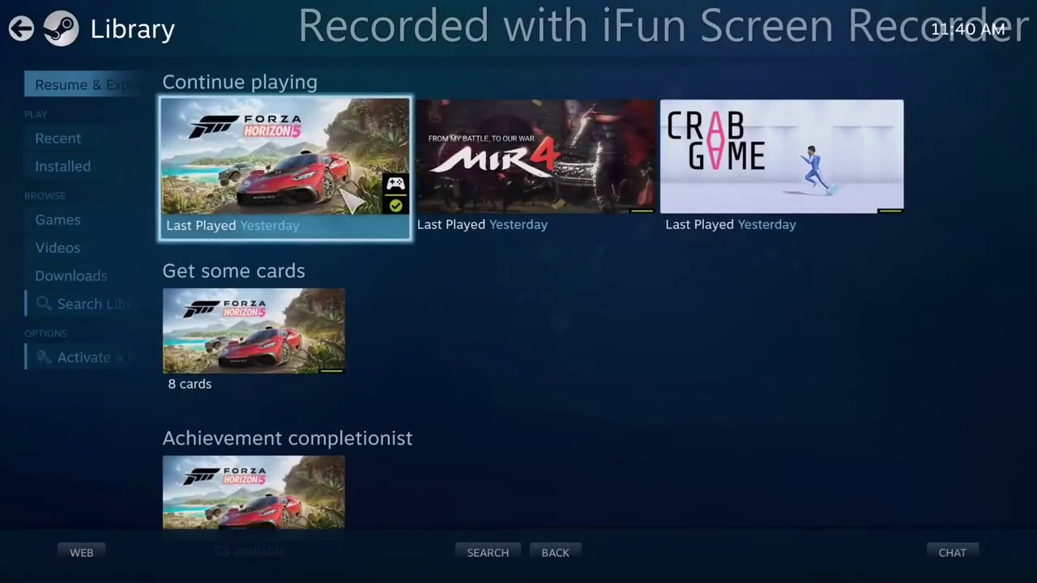
click(341, 179)
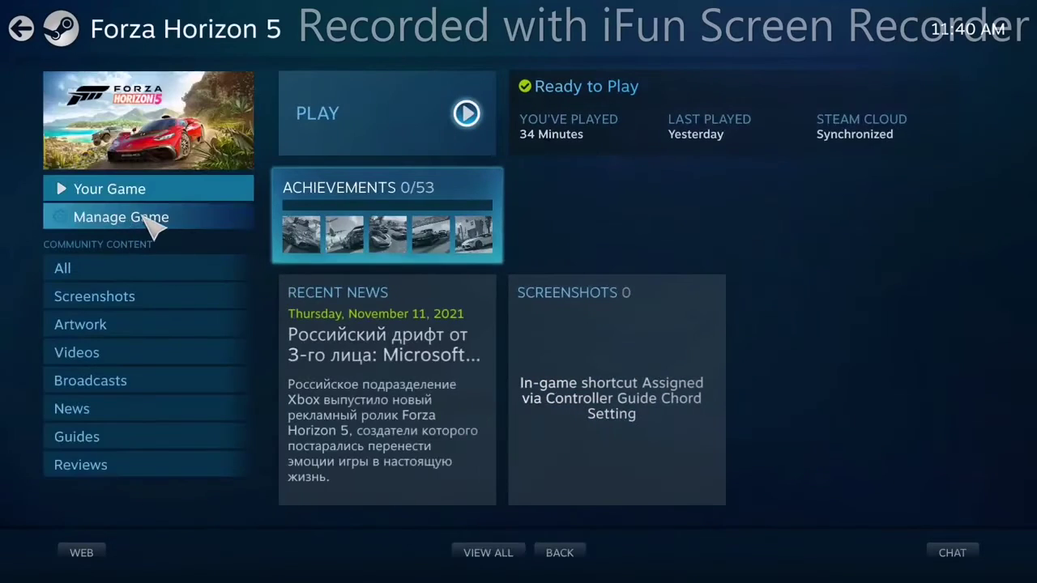
click(154, 225)
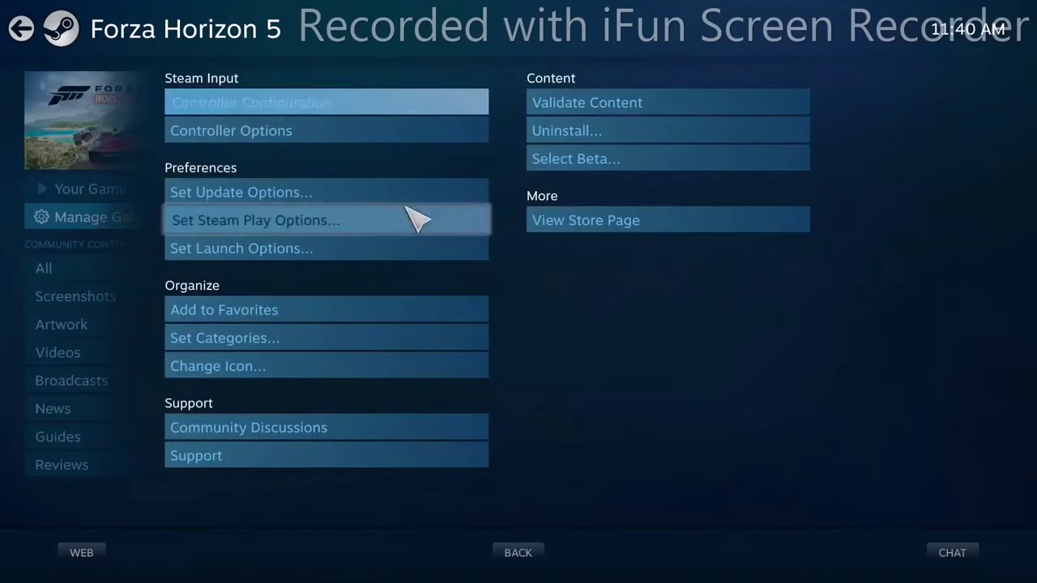
Set the Steam Input Per-Game Setting of Forza Horizon 5 to Forced Off in its controller options
click(312, 133)
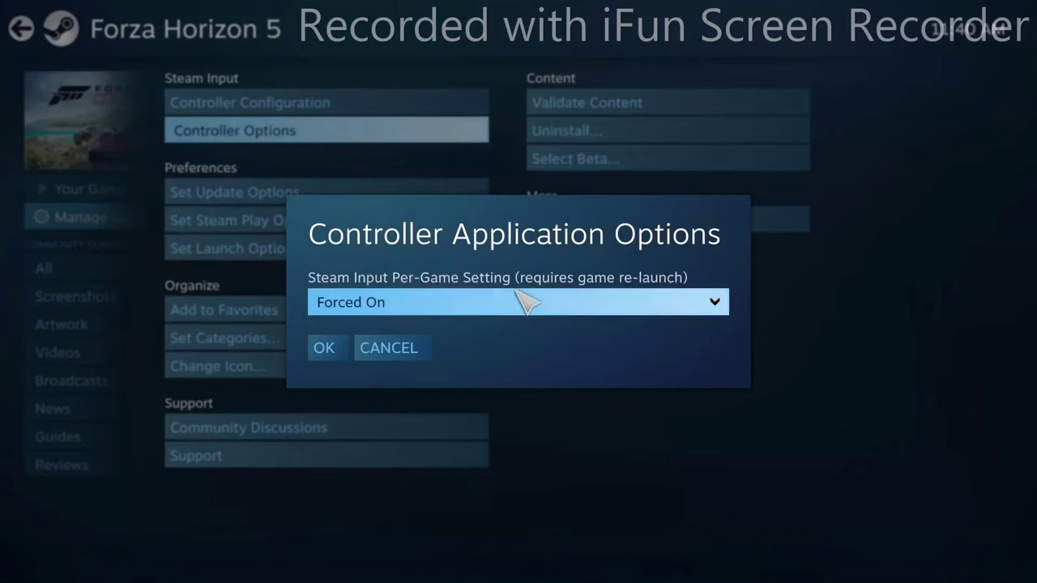
click(441, 306)
click(435, 359)
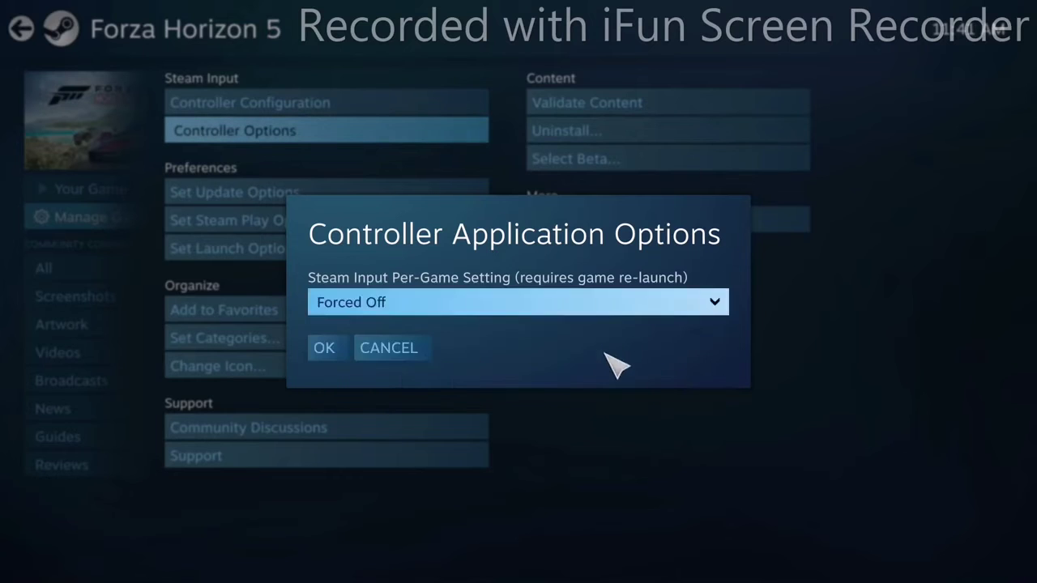
click(328, 350)
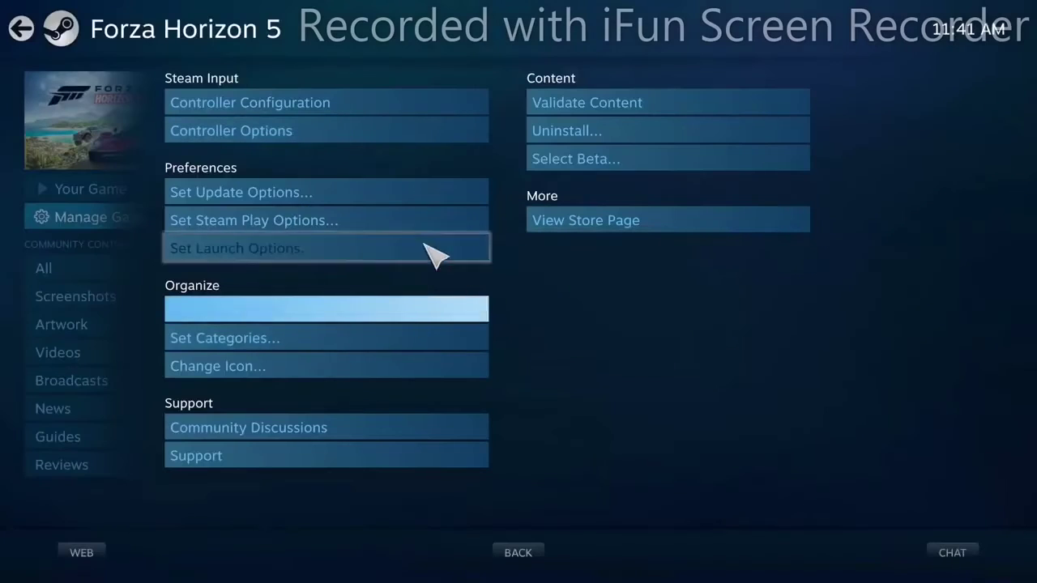
Set the Steam Input Per-Game Setting of Forza Horizon 5 to Forced On in its controller options
click(340, 131)
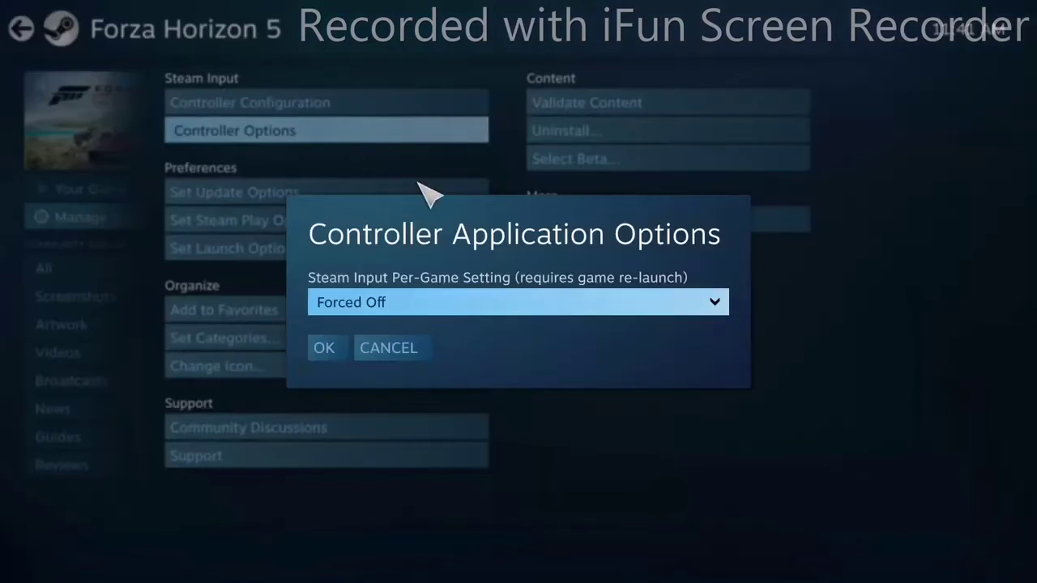
click(458, 302)
click(421, 381)
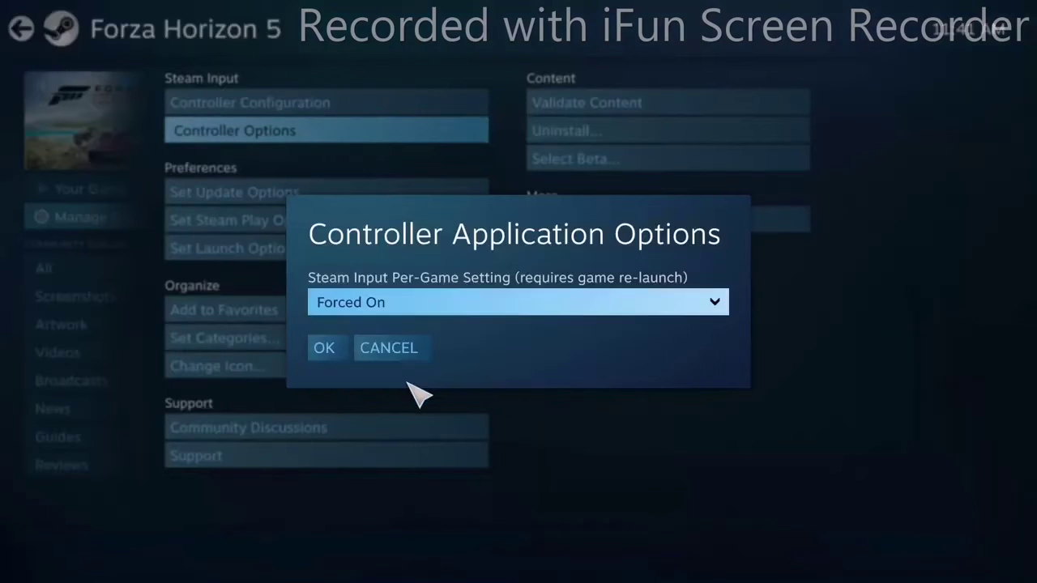
click(336, 348)
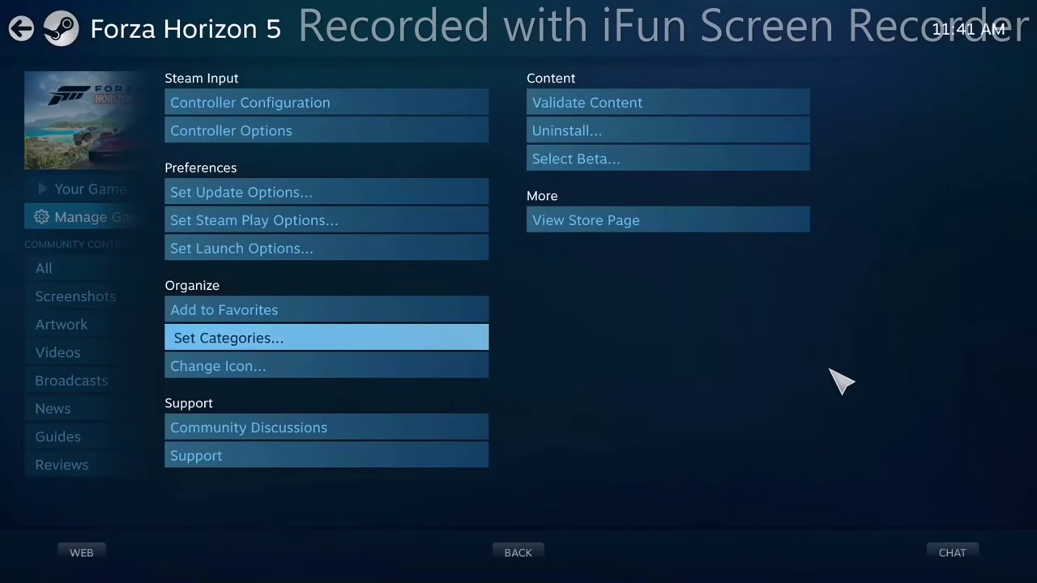
Leave the Forza Horizon 5 pages for the Big Picture home screen and reopen the Library
key(Escape)
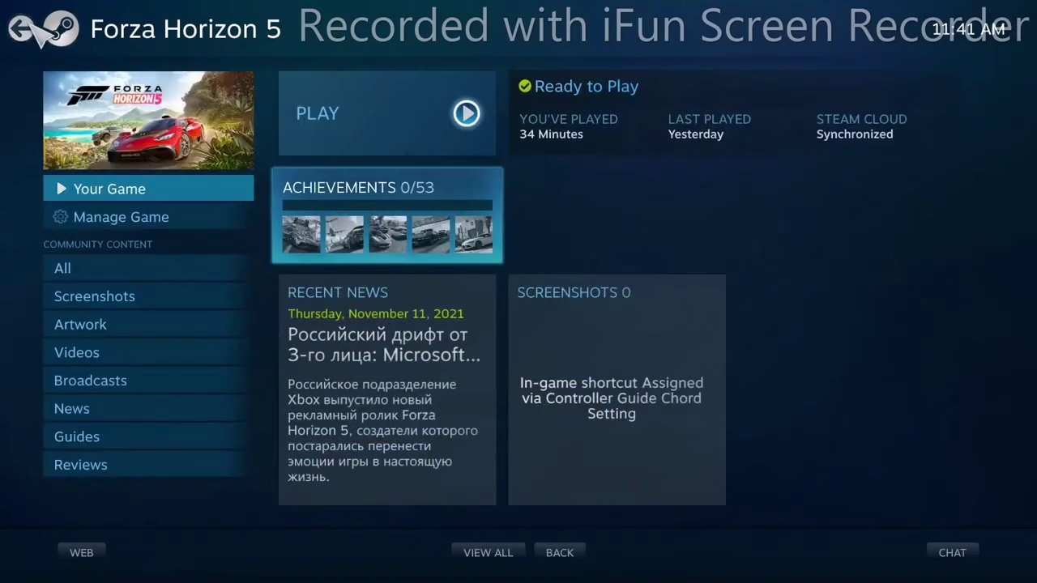
key(Escape)
key(Right)
key(Right)
key(Left)
key(Left)
key(Escape)
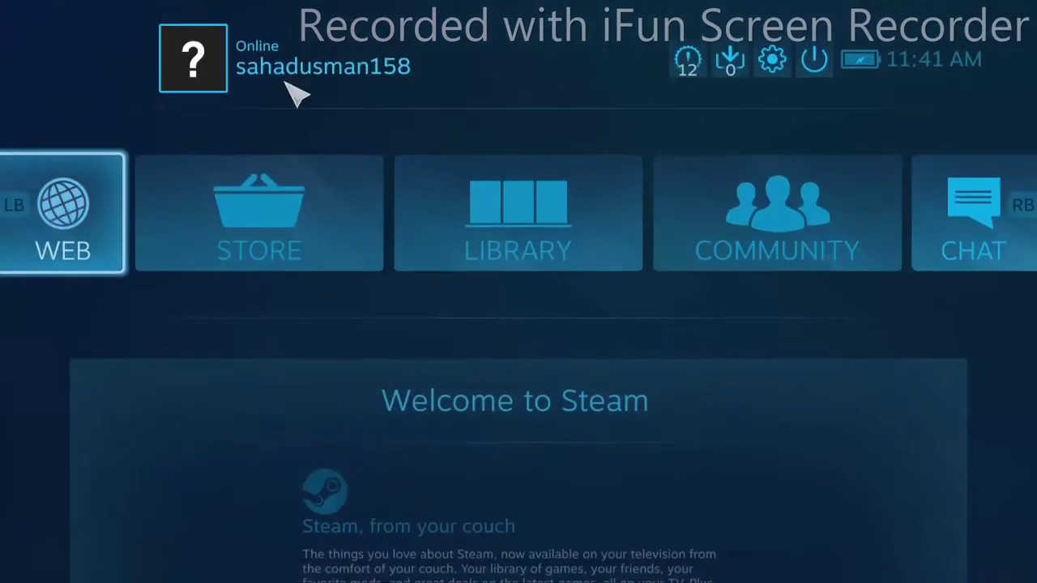
key(Left)
key(Up)
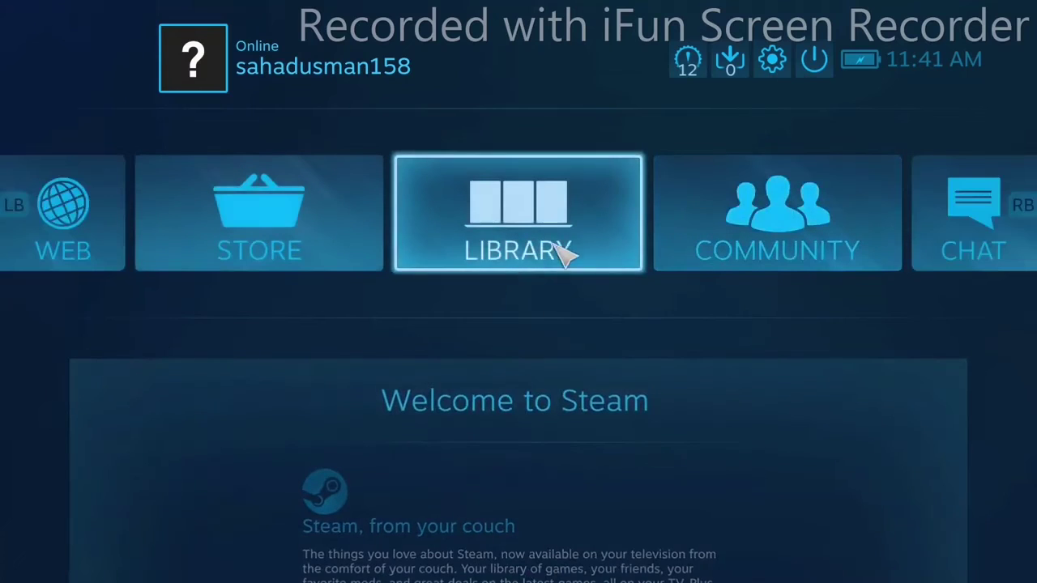
click(553, 202)
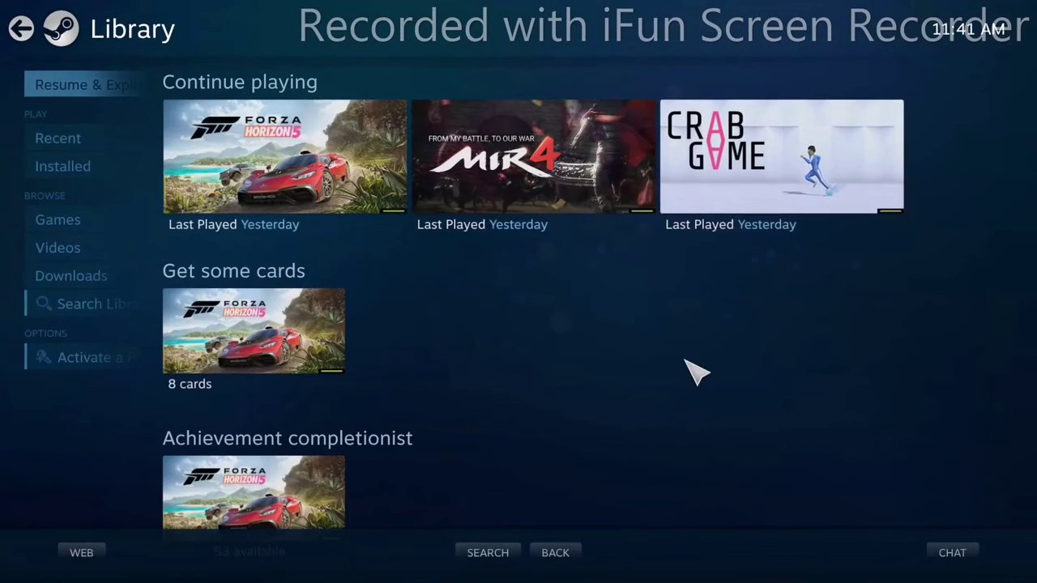